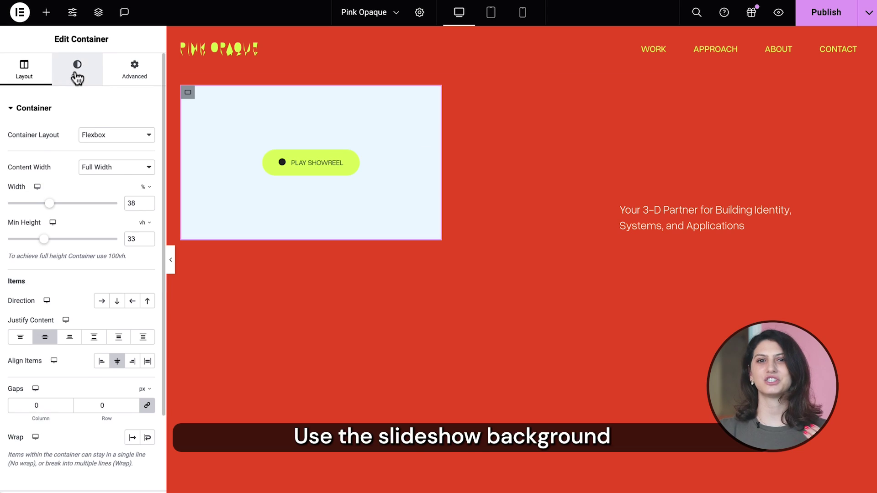
Switch the hero container's background to a slideshow of three images.
left_click(77, 77)
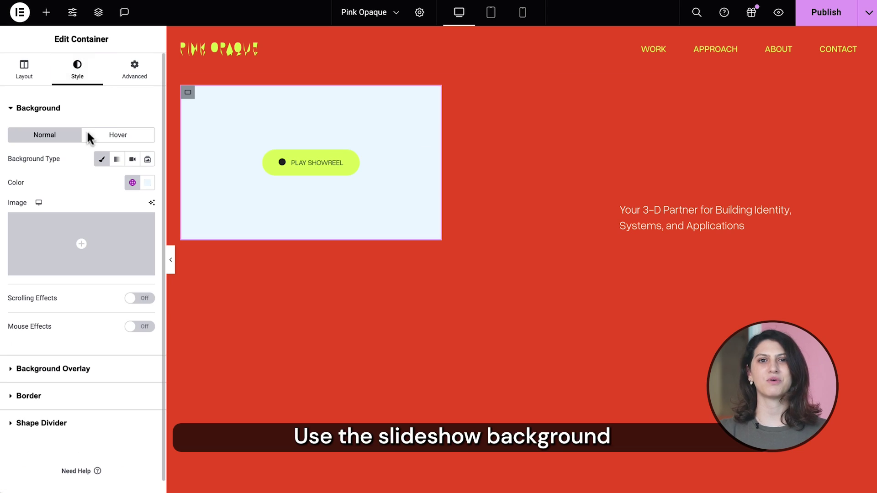
left_click(148, 160)
left_click(803, 459)
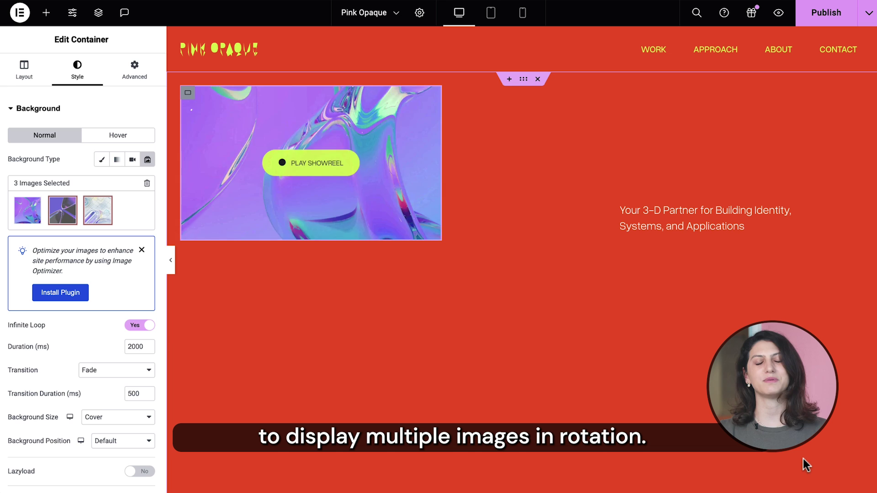
Make the hero container stick to the top with a 20 px offset.
left_click(147, 72)
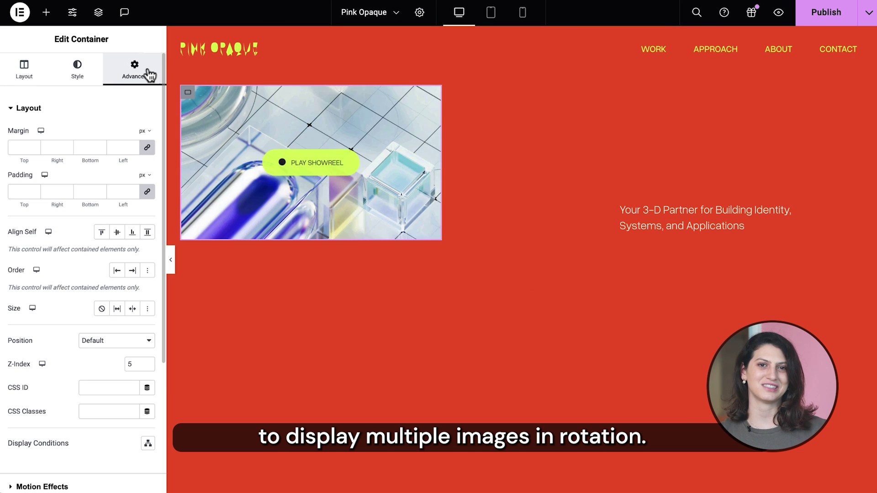
left_click(146, 114)
left_click(143, 146)
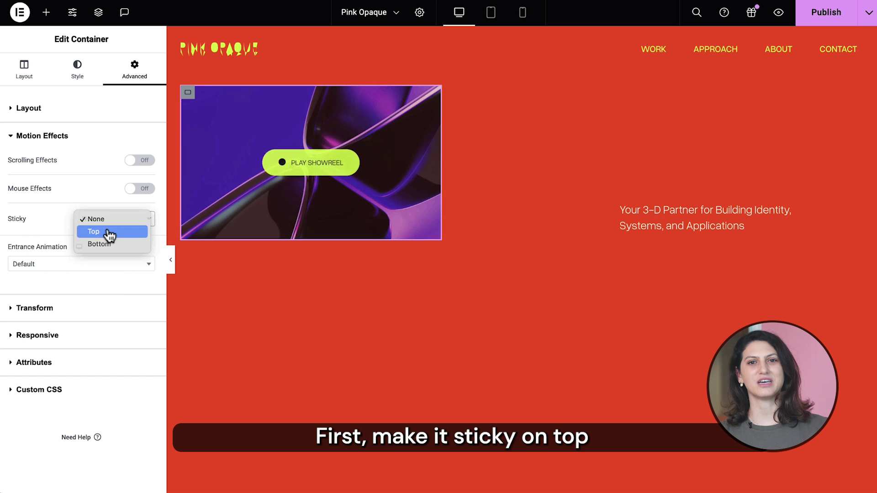
left_click(110, 233)
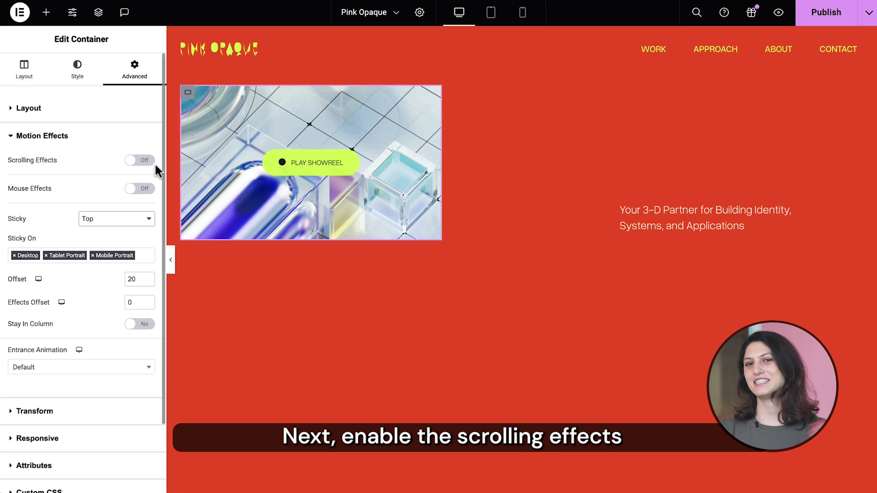
Enable scrolling effects on the hero with Scale Up anchored at the left edge.
left_click(149, 161)
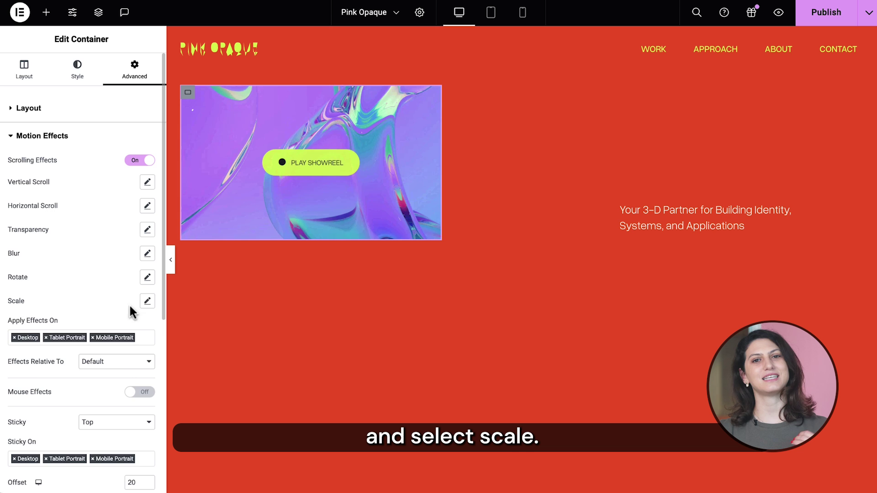
left_click(147, 302)
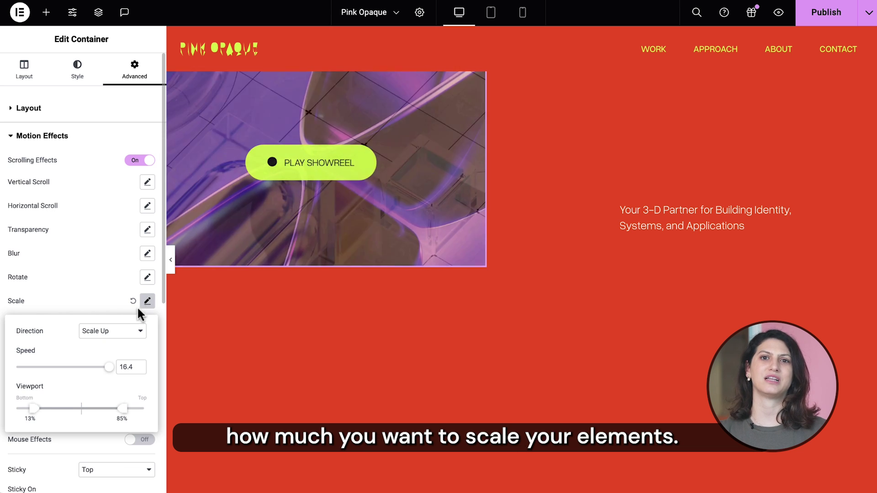
left_click(106, 311)
left_click(117, 327)
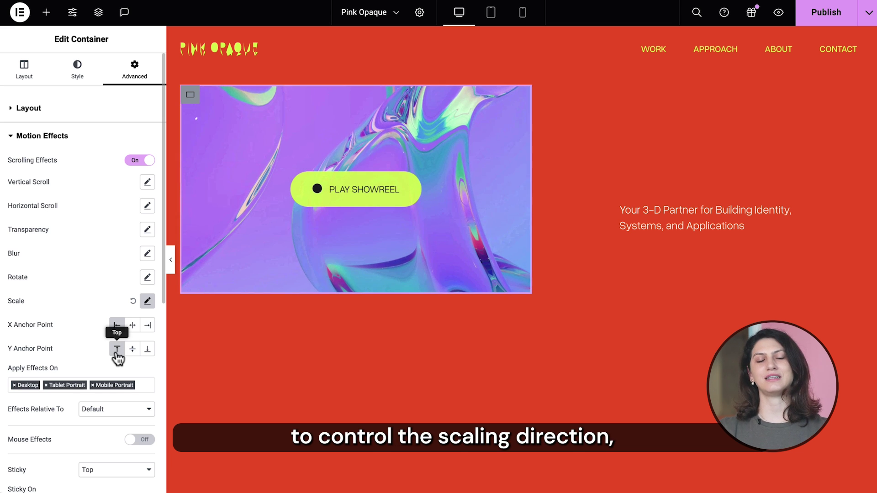
Check the parent container's minimum height and preview the scale-up by scrolling.
left_click(523, 79)
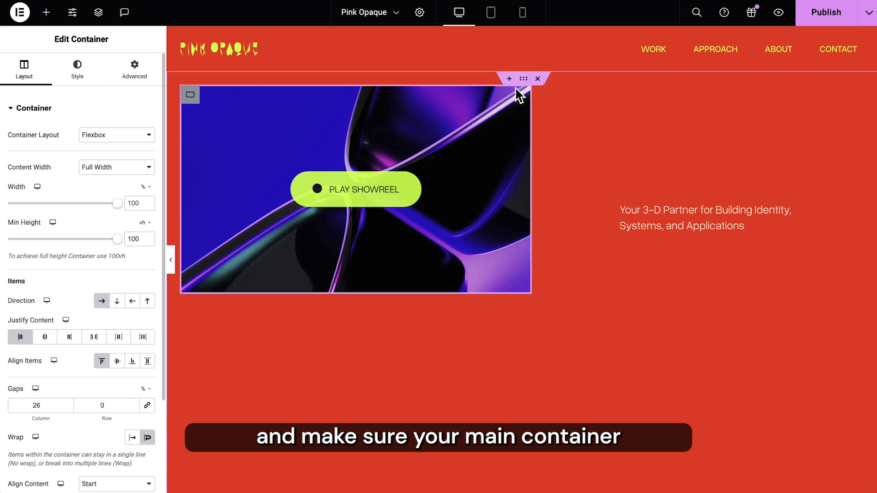
left_click(133, 238)
left_click(171, 259)
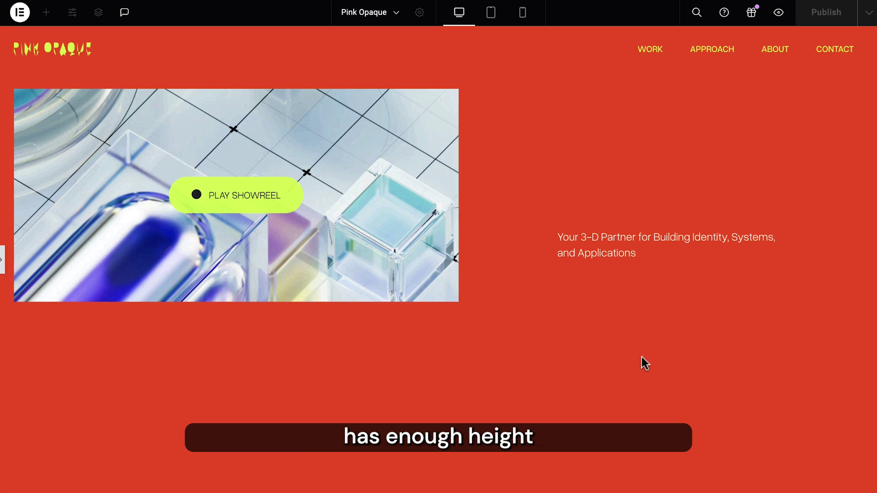
scroll(806, 322, "down", 5)
scroll(805, 322, "down", 5)
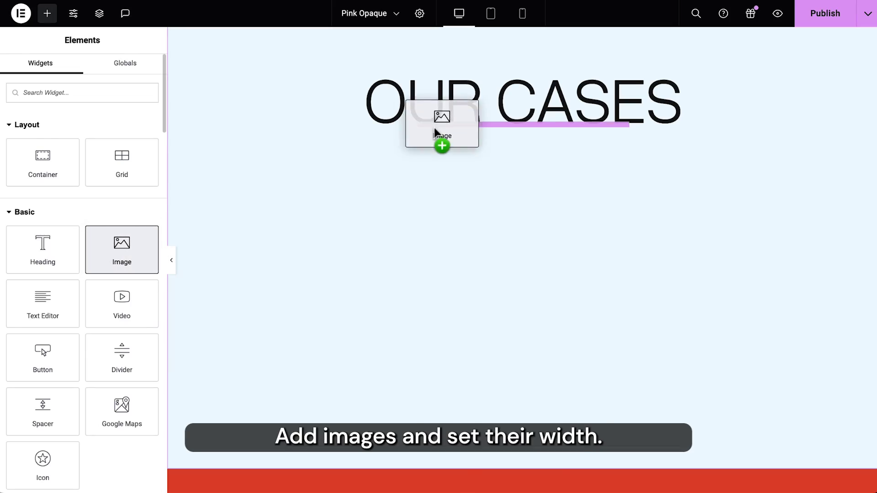
Place the chrome clover image under OUR CASES at 31% width, with the purple blob below.
left_click_drag(435, 133, 436, 137)
left_click(79, 72)
left_click_drag(9, 171, 42, 172)
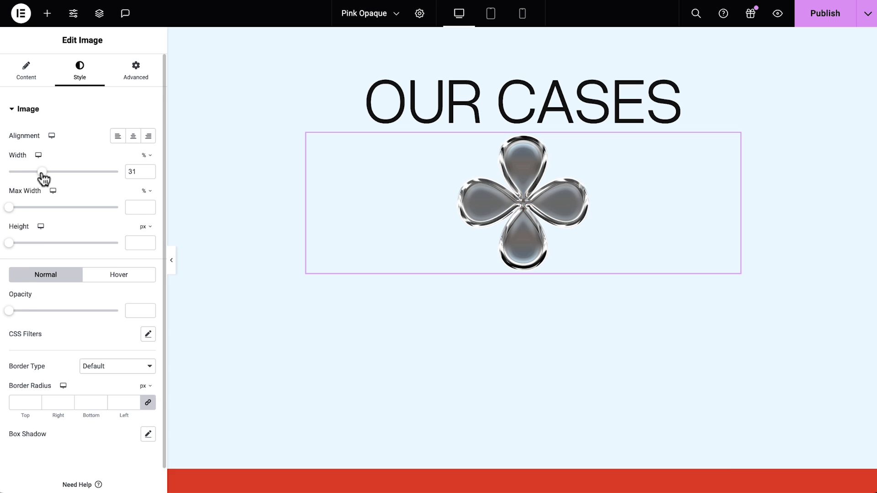
left_click_drag(374, 287, 460, 308)
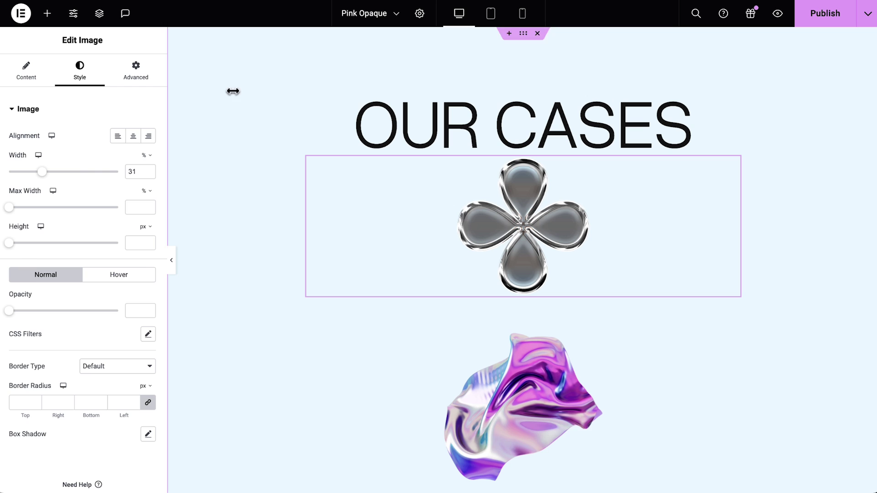
Offset the clover image 12% right and 17% down.
left_click(139, 74)
left_click(145, 164)
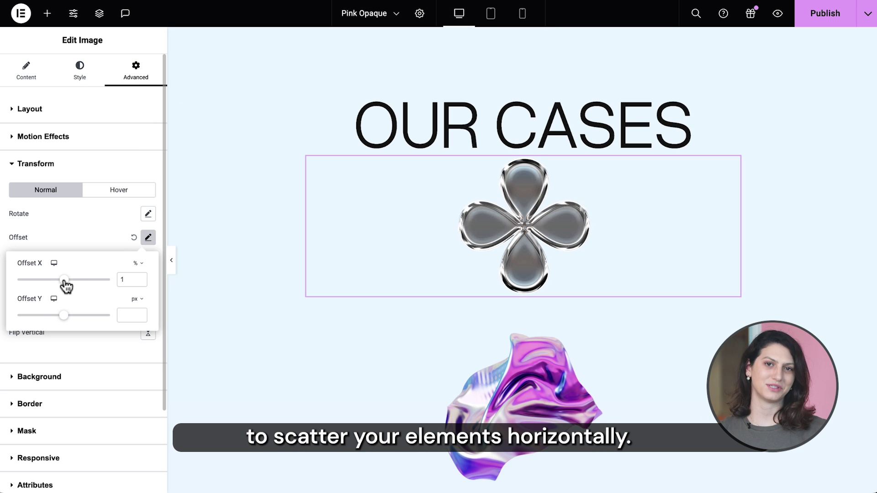
left_click_drag(66, 286, 84, 291)
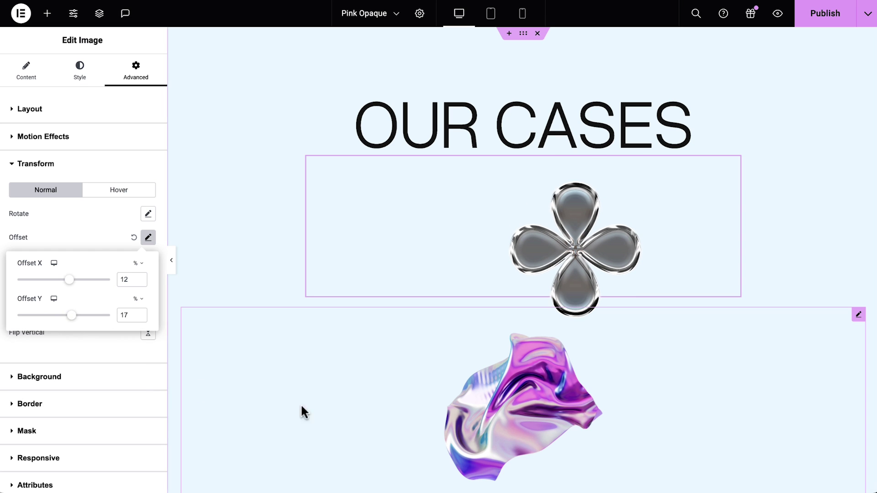
Bring up the purple blob image's offset settings to shift it left.
left_click(448, 416)
left_click(135, 72)
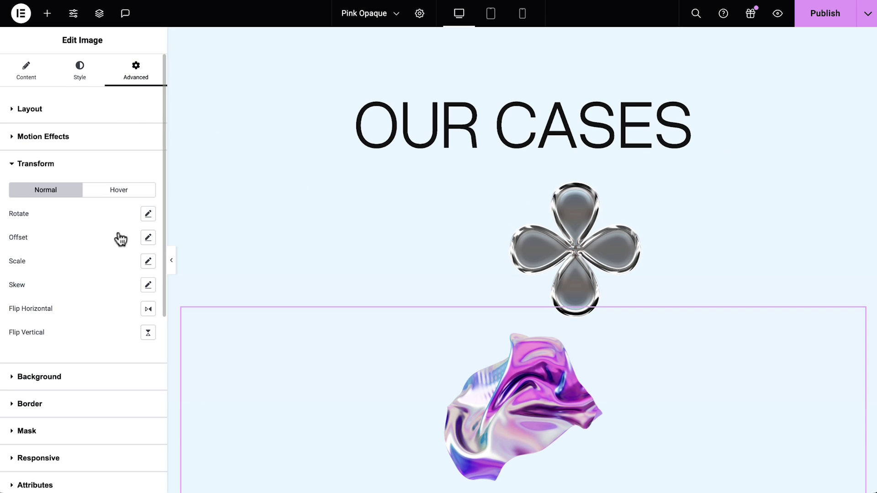
left_click(148, 238)
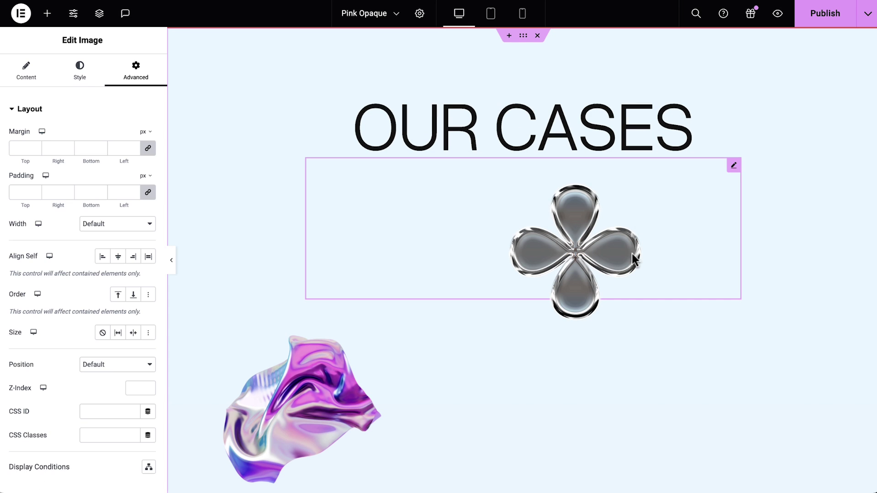
Enable scrolling effects on the flower image and set up vertical and horizontal scroll motion.
left_click(133, 110)
left_click(134, 137)
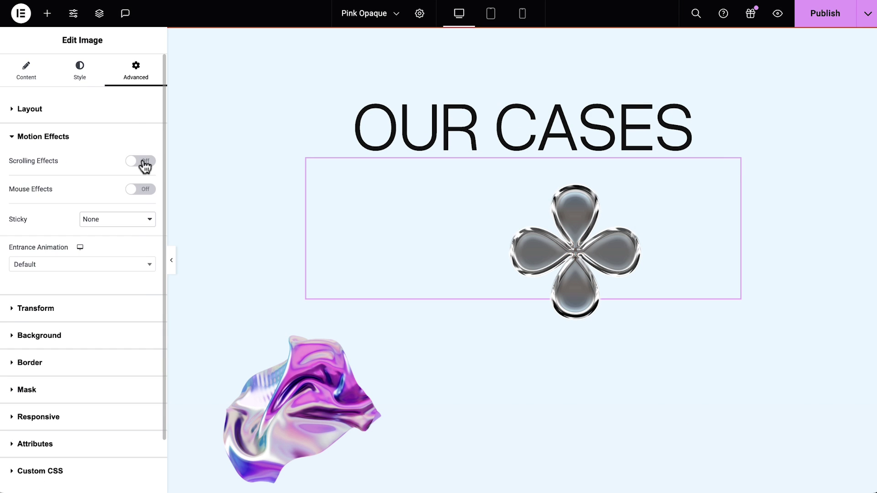
left_click(143, 162)
left_click(148, 183)
scroll(369, 330, "down", 2)
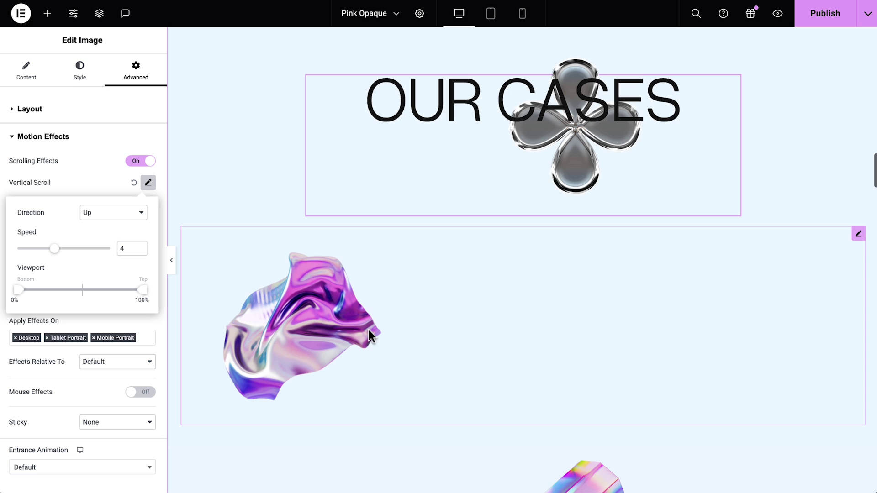
scroll(368, 330, "up", 1)
scroll(369, 330, "down", 1)
scroll(370, 338, "up", 1)
left_click(148, 206)
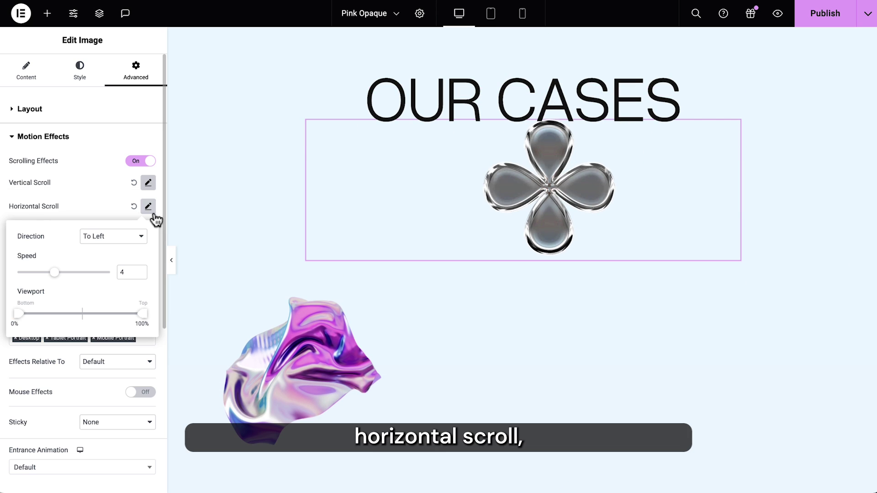
Set the flower's transparency to Fade In Out, level 10, viewport 20%–52%.
left_click(148, 230)
left_click(120, 259)
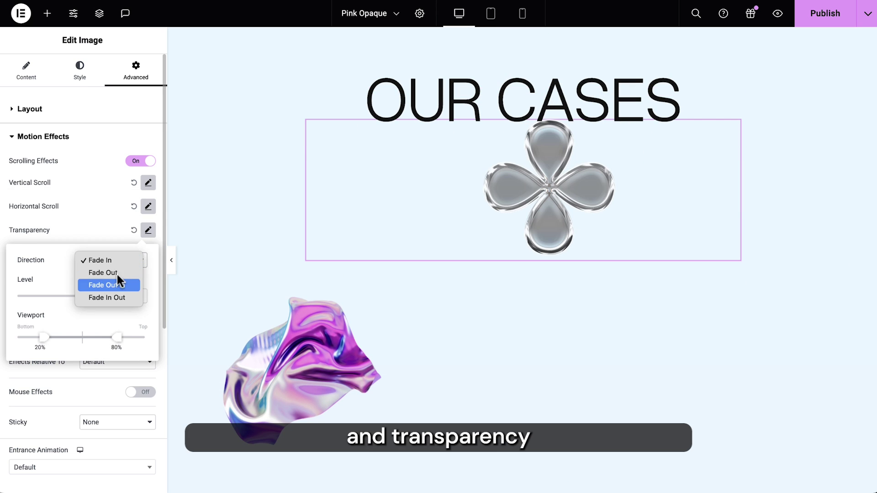
left_click(116, 297)
scroll(368, 263, "up", 5)
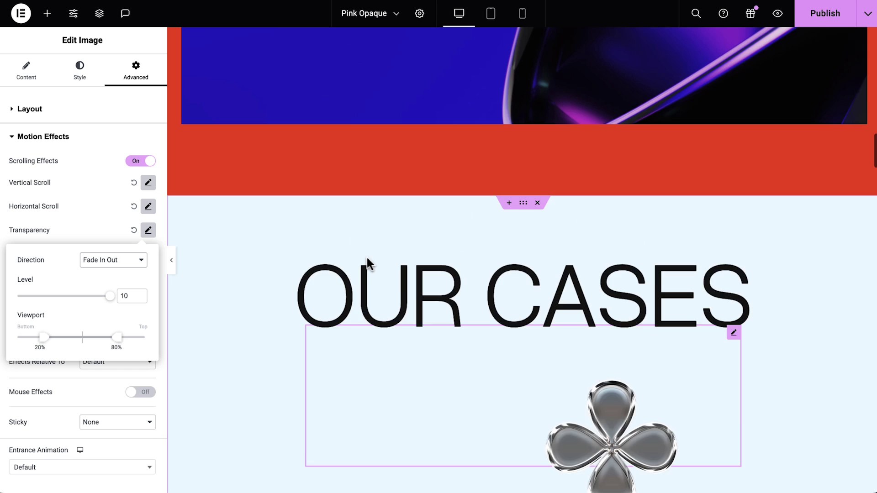
scroll(368, 262, "down", 5)
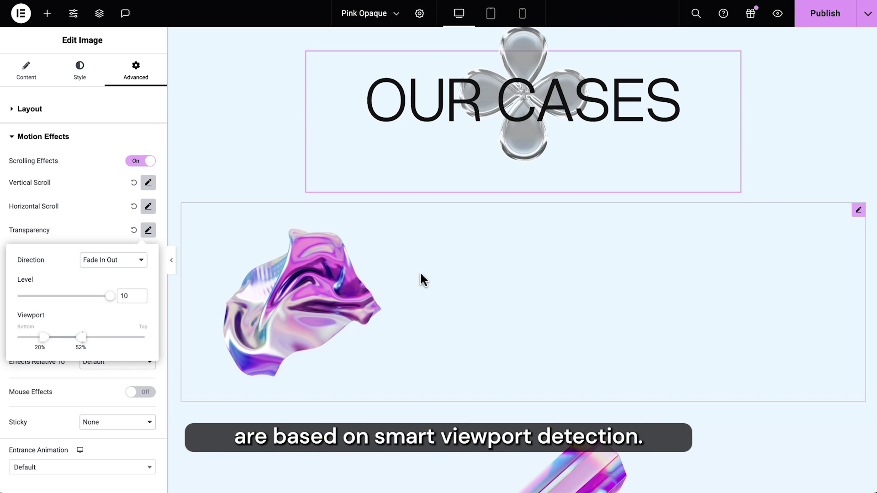
scroll(420, 272, "up", 5)
scroll(421, 271, "down", 4)
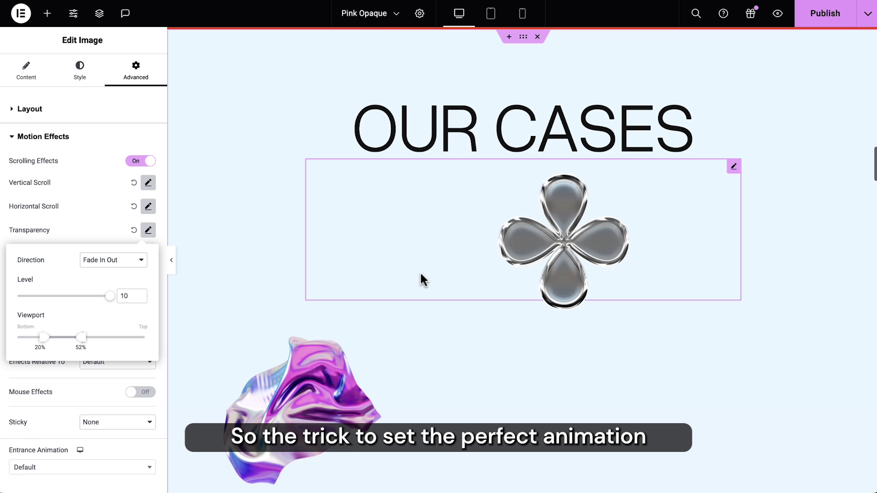
Rotate the flower image to the right at speed 0.5 on scroll, and preview it.
left_click(94, 237)
left_click(148, 278)
left_click(132, 308)
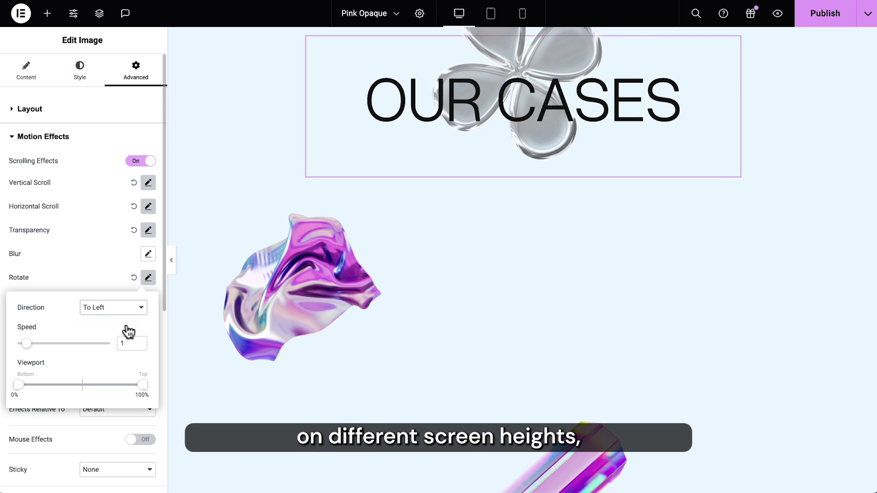
left_click(129, 330)
left_click_drag(21, 346, 21, 346)
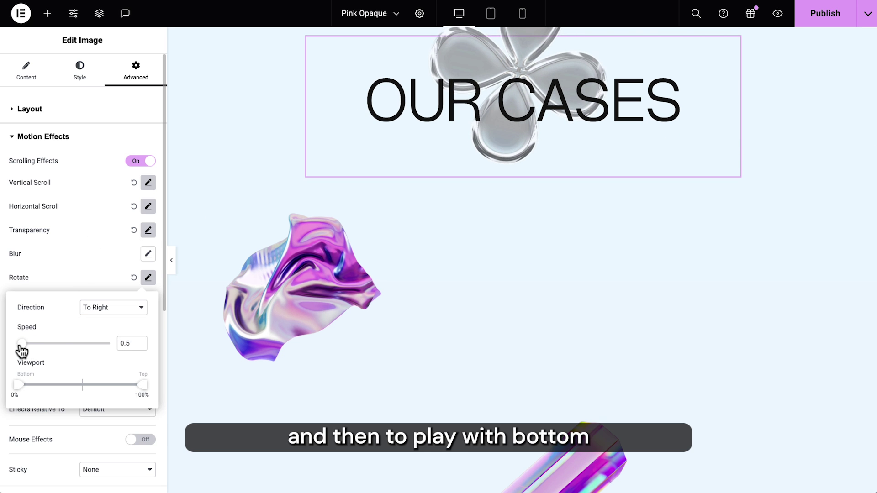
scroll(377, 279, "up", 5)
scroll(377, 280, "down", 3)
scroll(377, 280, "down", 1)
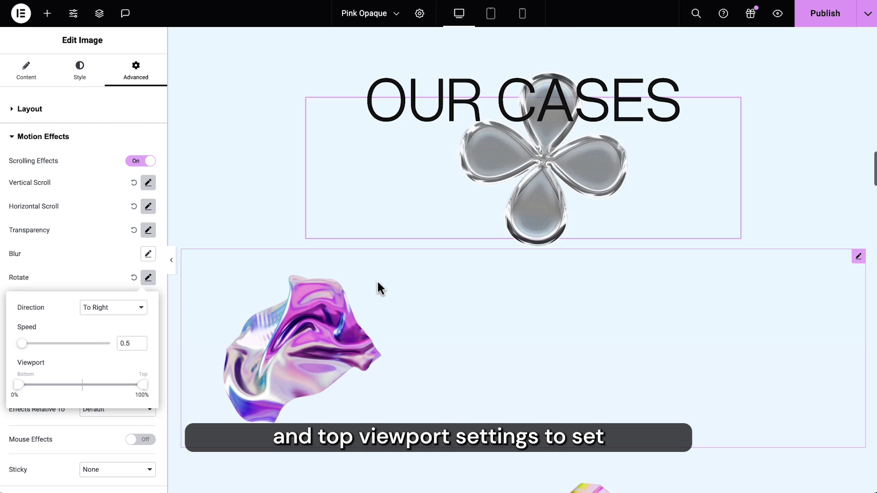
scroll(377, 280, "down", 1)
Toggle scrolling effects on the purple floating image while scrolling to check its motion.
left_click(377, 279)
left_click(137, 137)
left_click(151, 162)
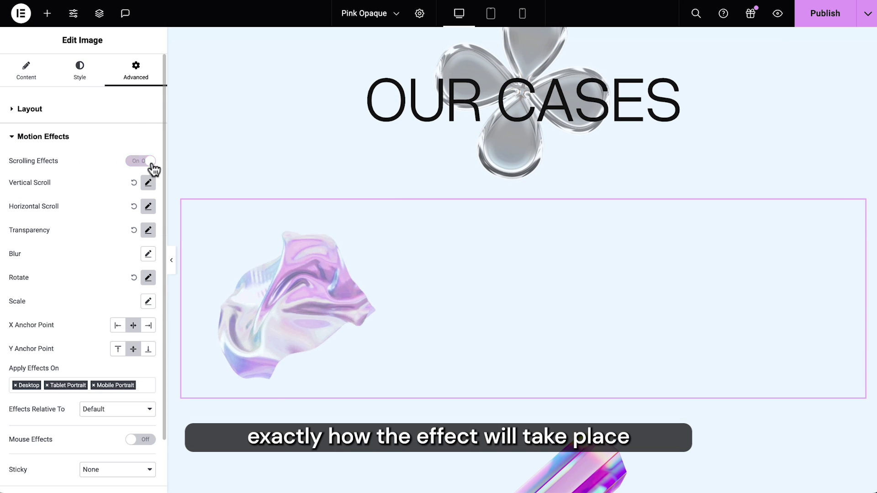
left_click(151, 161)
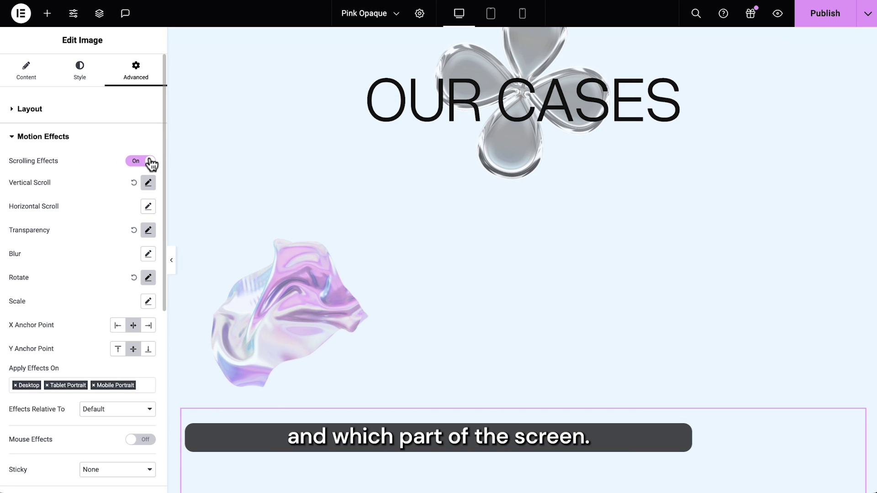
scroll(298, 355, "down", 2)
scroll(297, 355, "down", 4)
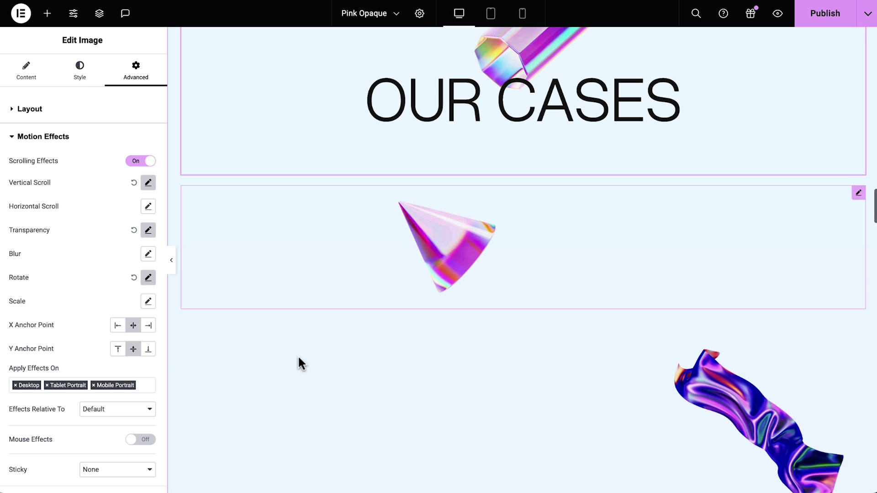
double_click(149, 161)
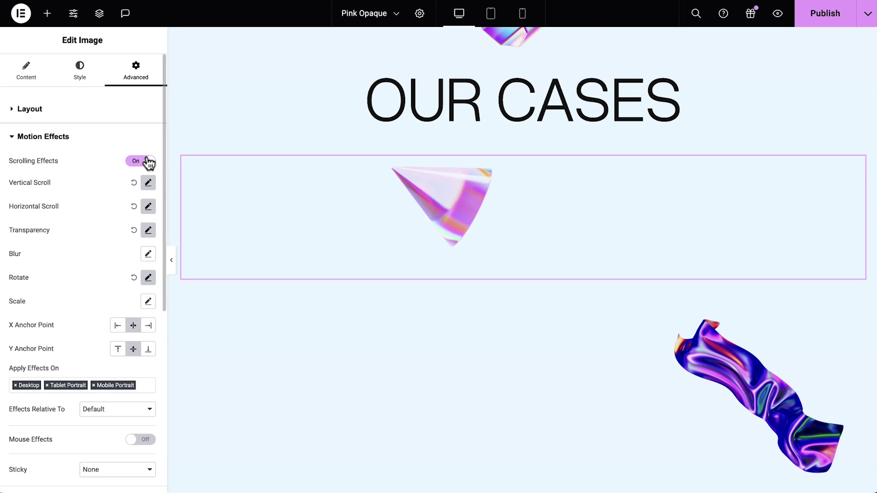
scroll(210, 319, "down", 3)
scroll(210, 319, "down", 2)
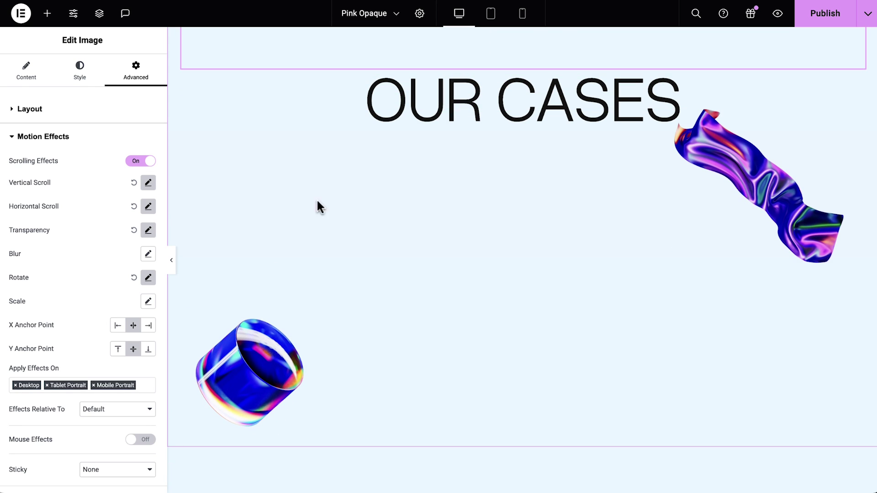
left_click(151, 161)
left_click(153, 163)
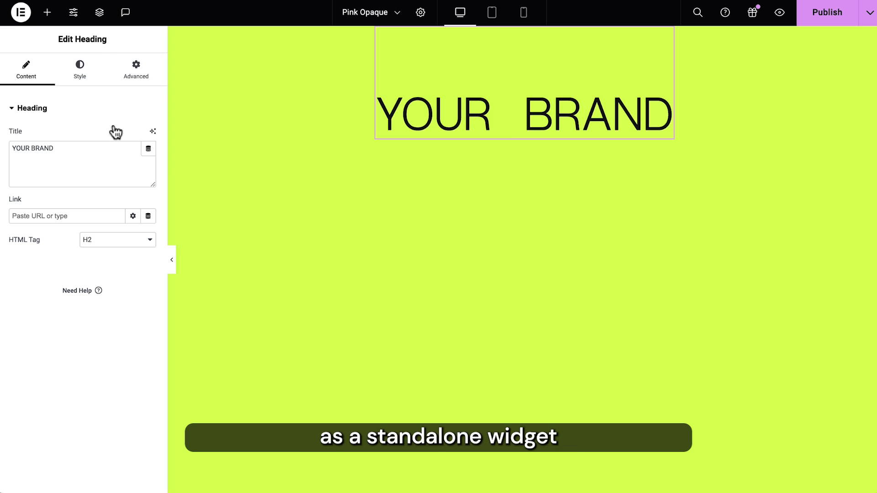
Set Sticky to Top in the YOUR BRAND heading's motion effects.
left_click(130, 80)
left_click(126, 110)
left_click(128, 137)
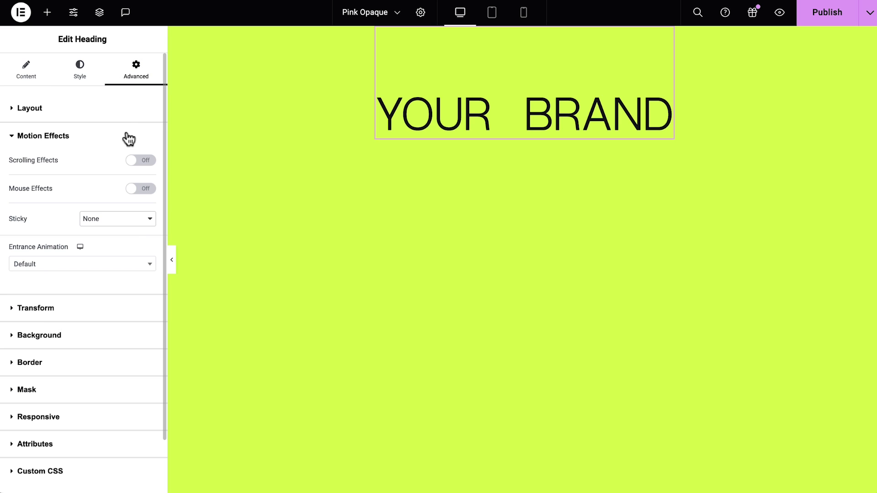
left_click(136, 219)
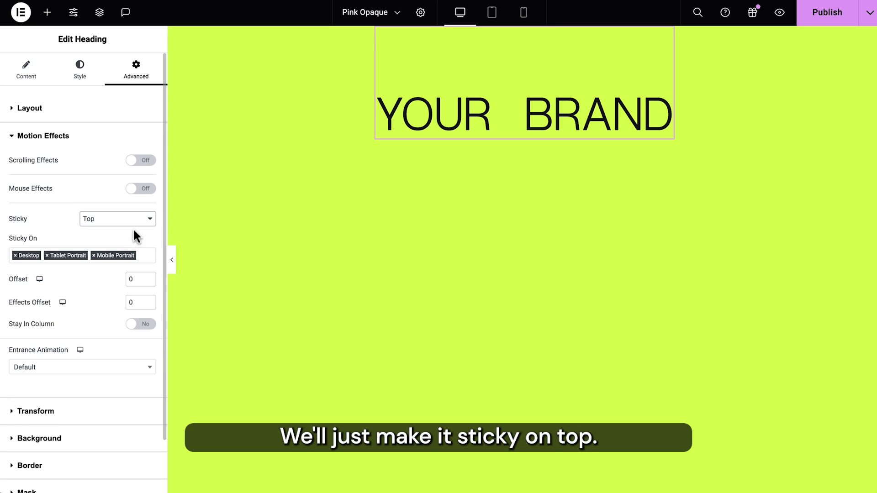
left_click(47, 12)
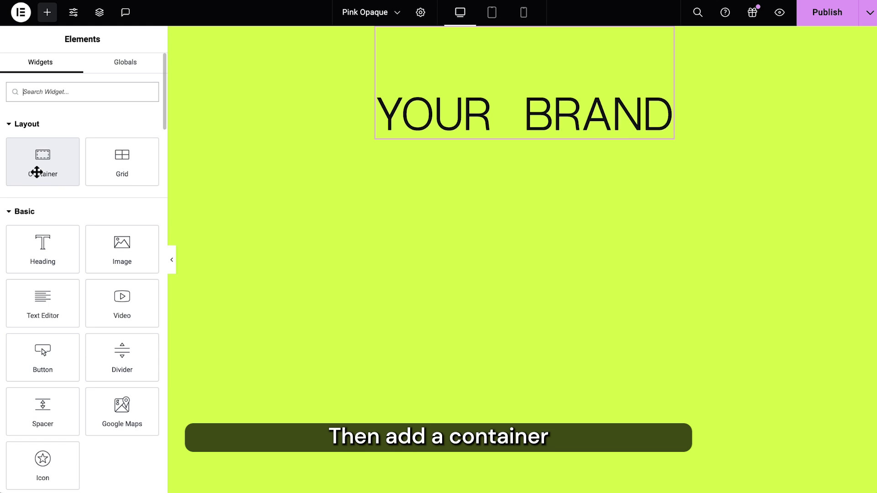
Add a centred row container below YOUR BRAND holding HOLDS and THE POTENTIAL headings.
left_click_drag(578, 136, 578, 137)
left_click(146, 223)
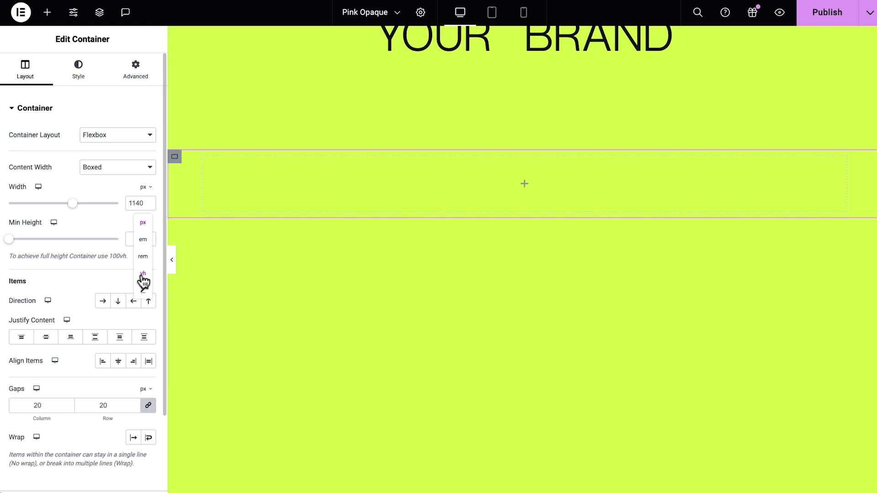
left_click(101, 303)
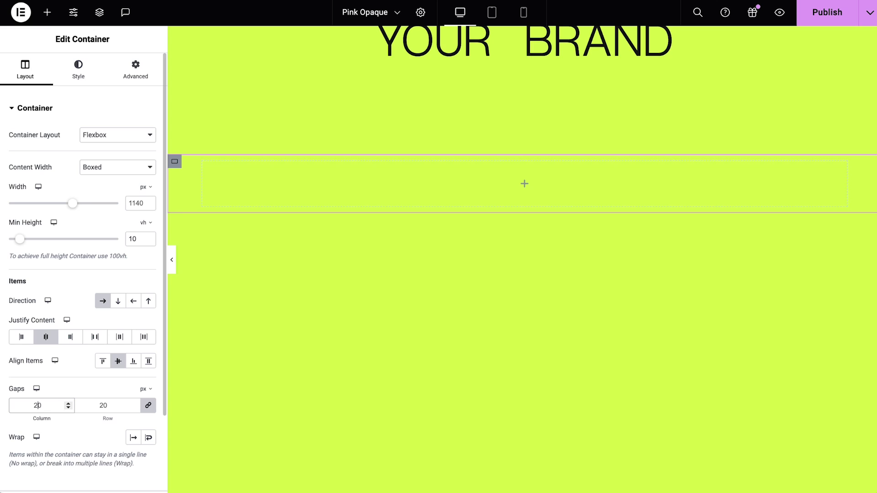
left_click(48, 13)
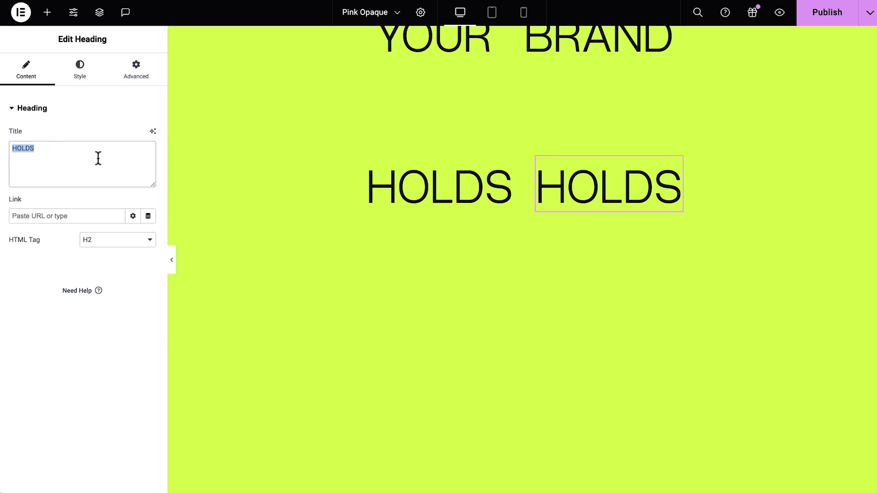
type("THE POTENTIA")
scroll(480, 92, "up", 2)
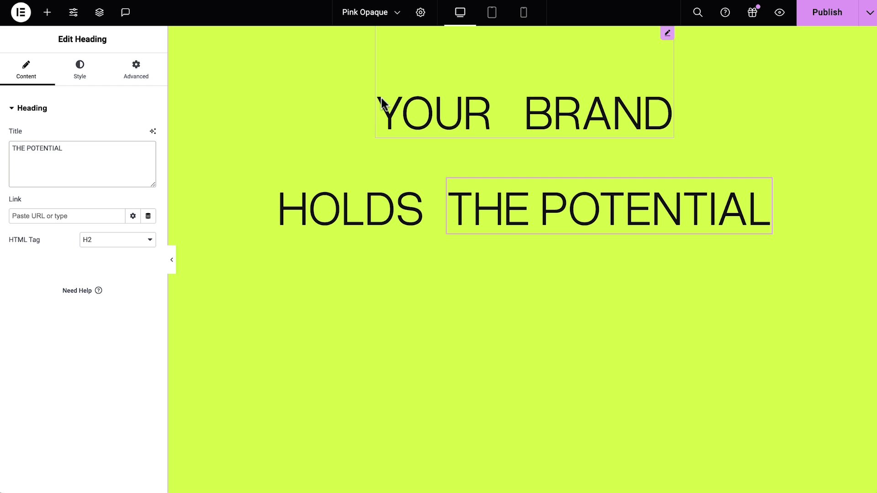
Select the HOLDS heading and go to its Advanced settings.
left_click(418, 187)
left_click(127, 80)
scroll(94, 368, "down", 2)
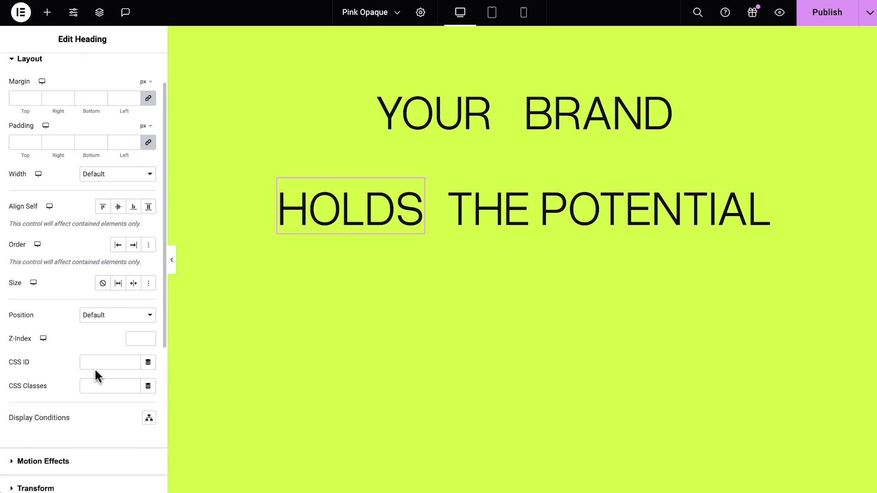
scroll(93, 372, "down", 5)
Give HOLDS scrolling effects with horizontal-scroll and fade-in transparency motion.
left_click(132, 246)
left_click(146, 161)
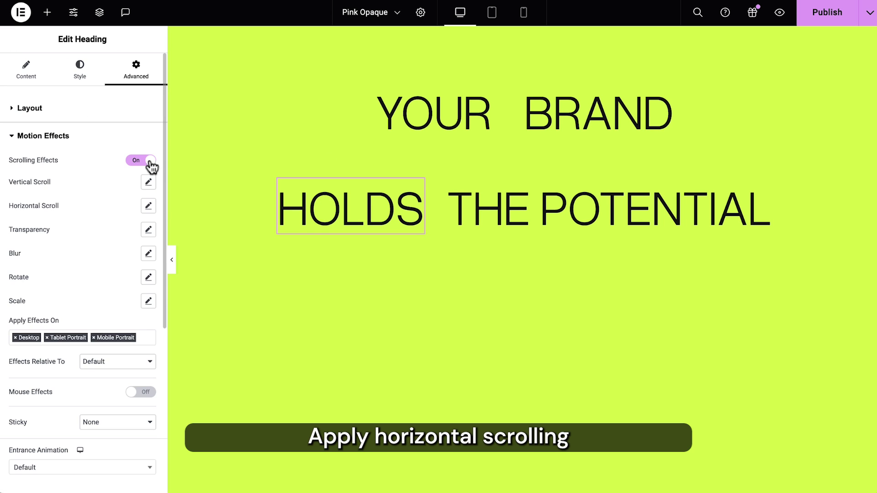
left_click(148, 206)
left_click(93, 205)
left_click(149, 230)
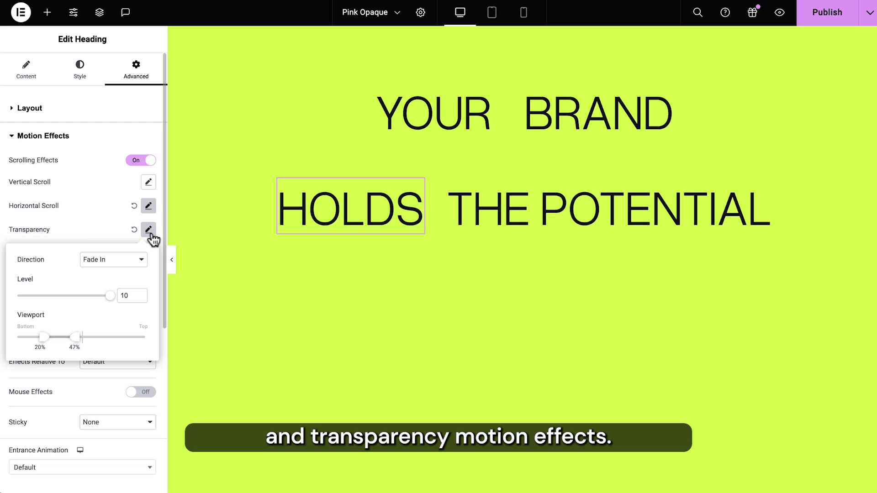
left_click(93, 235)
Give THE POTENTIAL rightward horizontal-scroll and fade-in motion, then select the wrapping container.
left_click(517, 231)
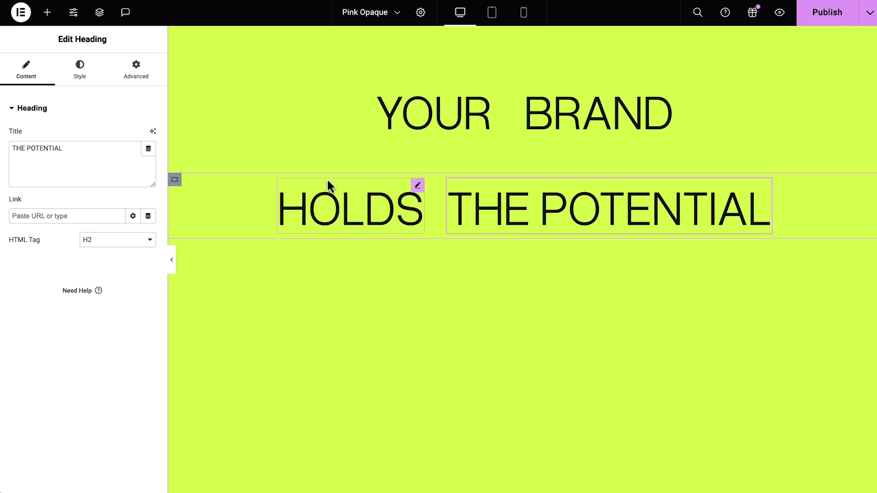
left_click(127, 84)
left_click(112, 110)
left_click(120, 137)
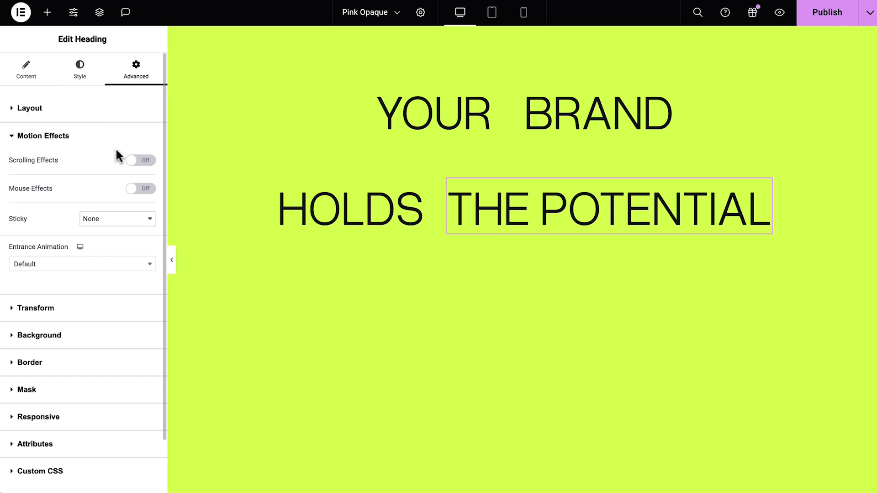
left_click(146, 161)
left_click(148, 206)
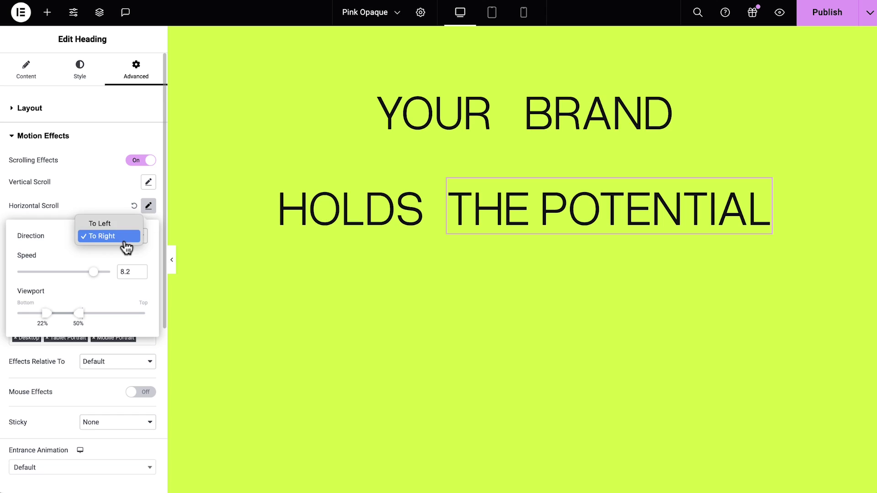
left_click(107, 210)
left_click(147, 230)
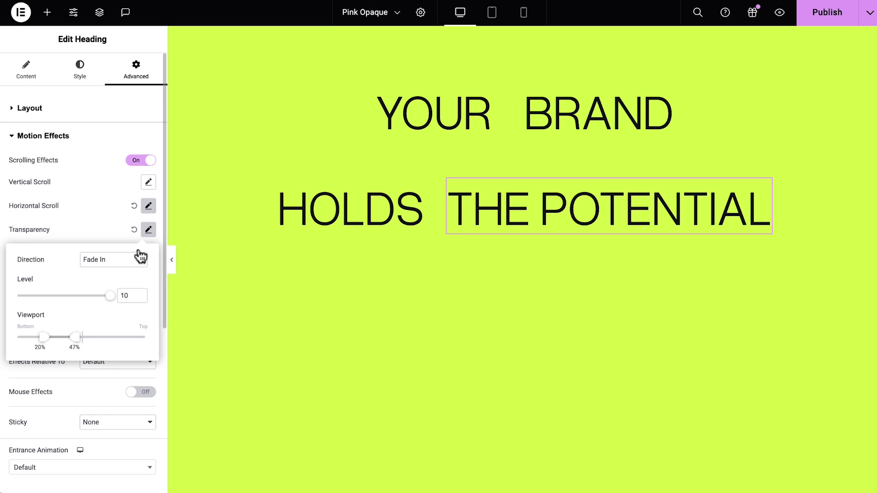
left_click(97, 243)
left_click(165, 178)
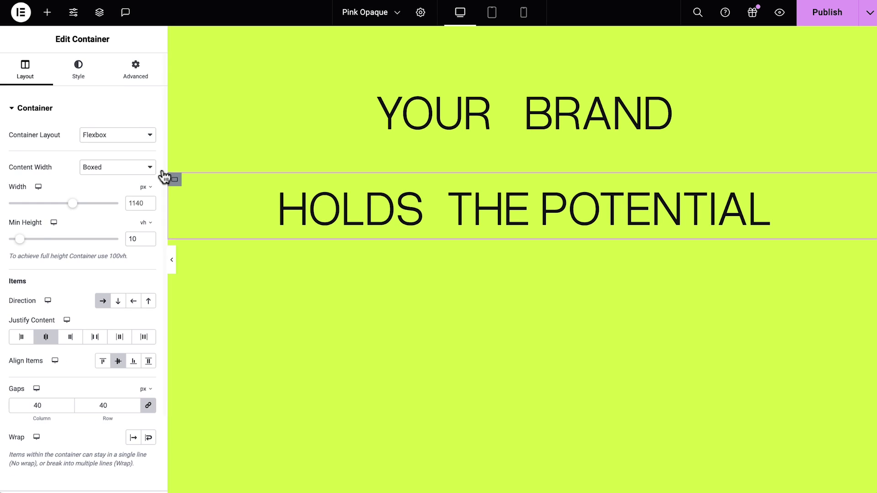
Stick the container to the top at 200 offset within its column, and copy settings to YOUR BRAND.
left_click(133, 79)
left_click(108, 117)
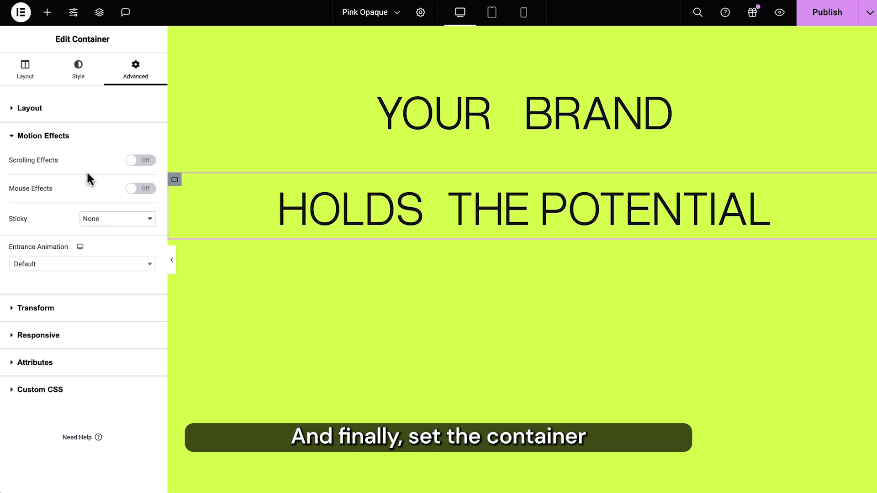
left_click(141, 326)
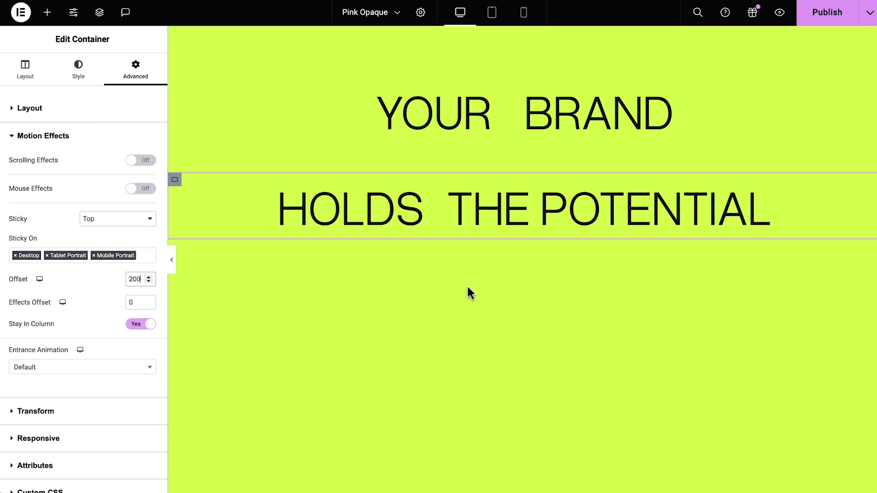
right_click(175, 147)
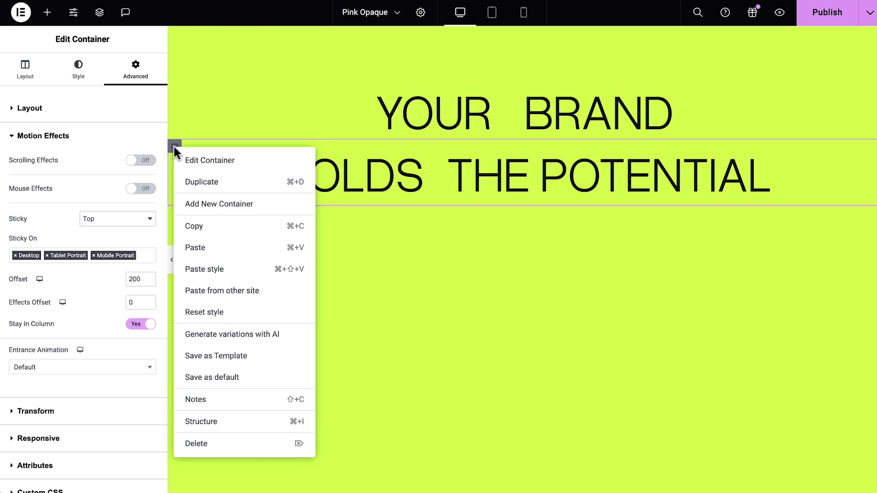
right_click(347, 344)
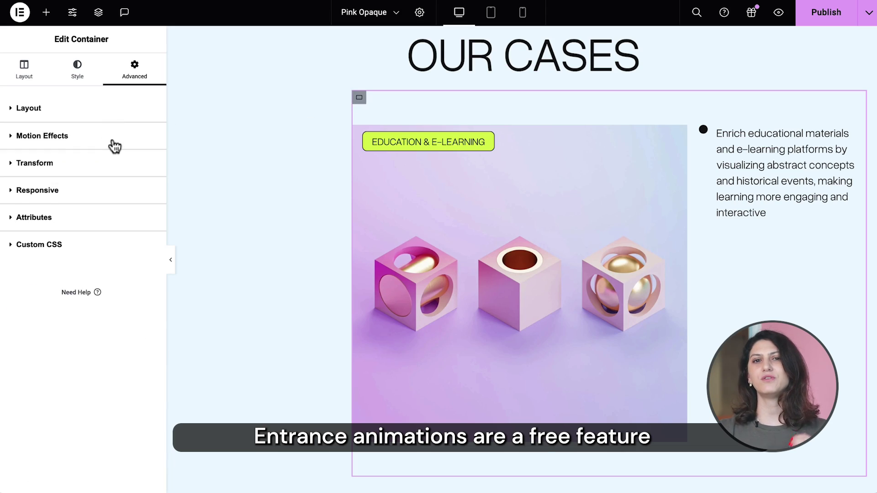
Give the Education case row a Fade In Right entrance animation.
left_click(112, 137)
left_click(105, 265)
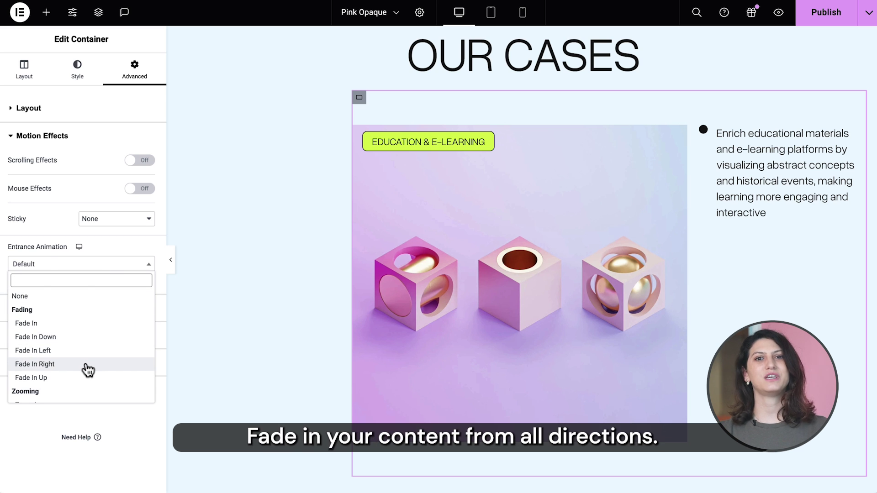
left_click(87, 366)
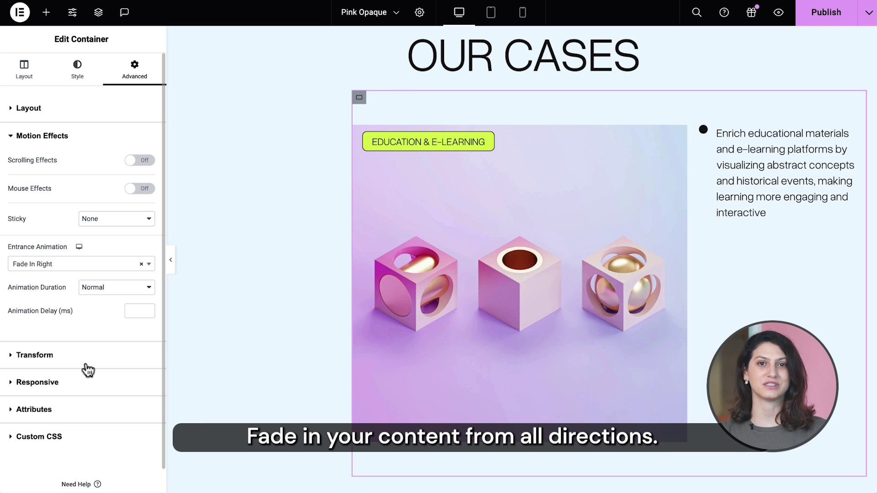
scroll(243, 391, "down", 1)
scroll(242, 391, "down", 8)
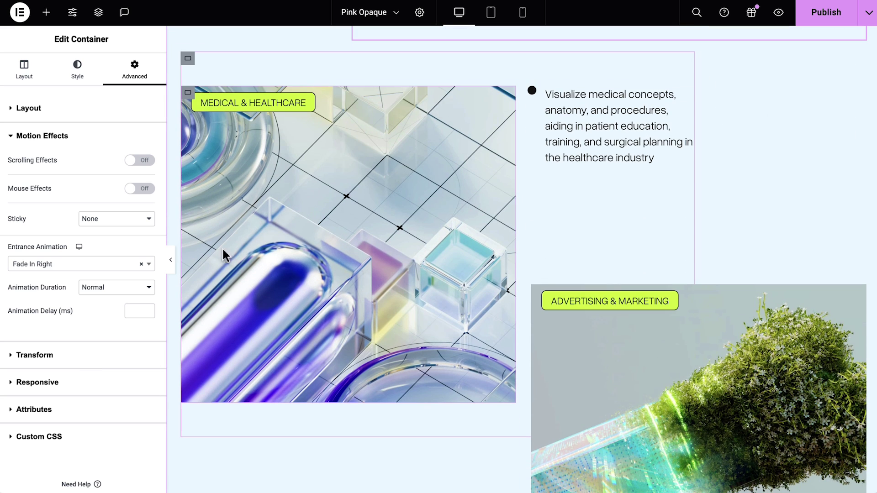
Give the Medical & Healthcare row a Slide In Left entrance animation, slow with 800 ms delay.
left_click(186, 60)
left_click(131, 110)
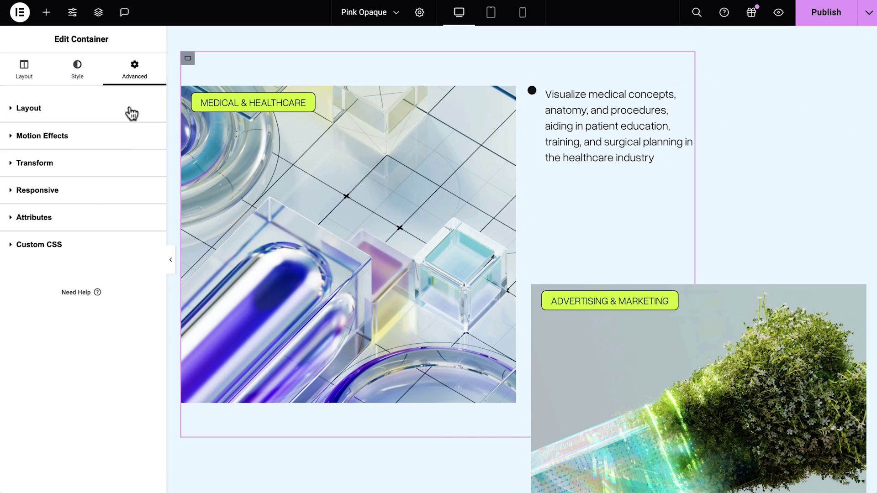
left_click(127, 147)
left_click(61, 265)
scroll(88, 382, "down", 1)
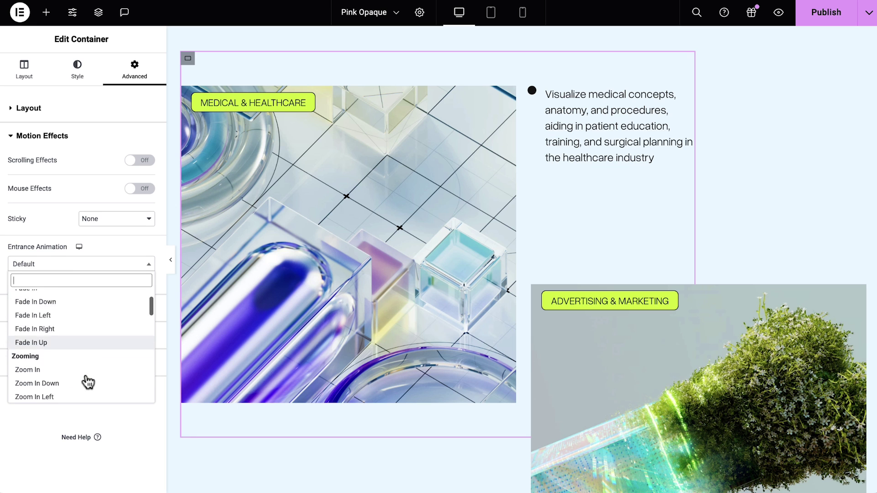
scroll(88, 382, "down", 3)
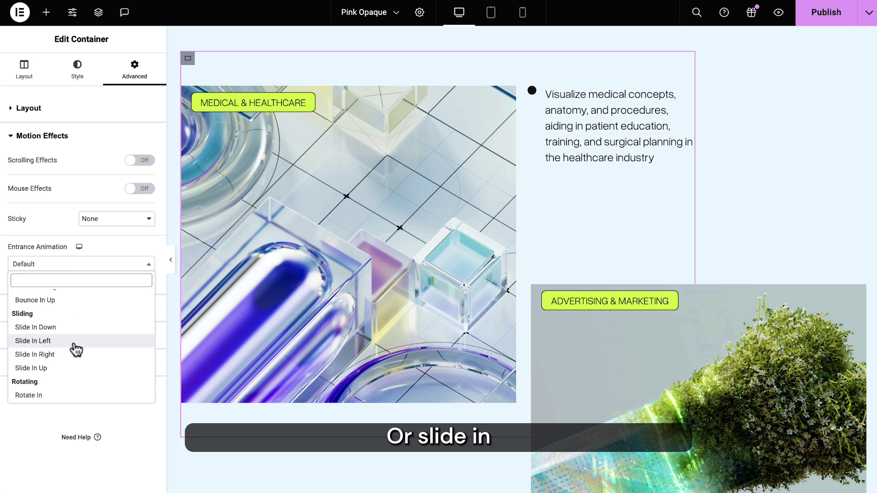
left_click(76, 350)
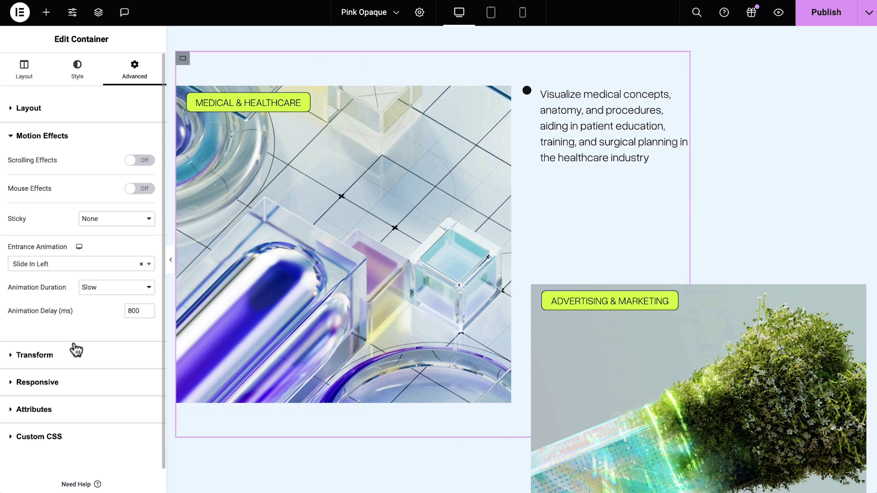
left_click(359, 257)
Give the Advertising & Marketing row a Bounce In Up entrance animation.
left_click(89, 108)
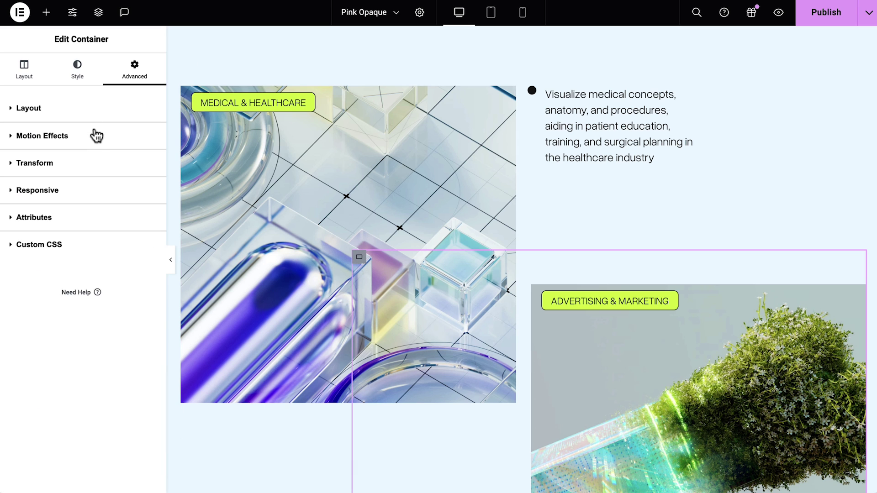
left_click(97, 136)
scroll(320, 246, "down", 5)
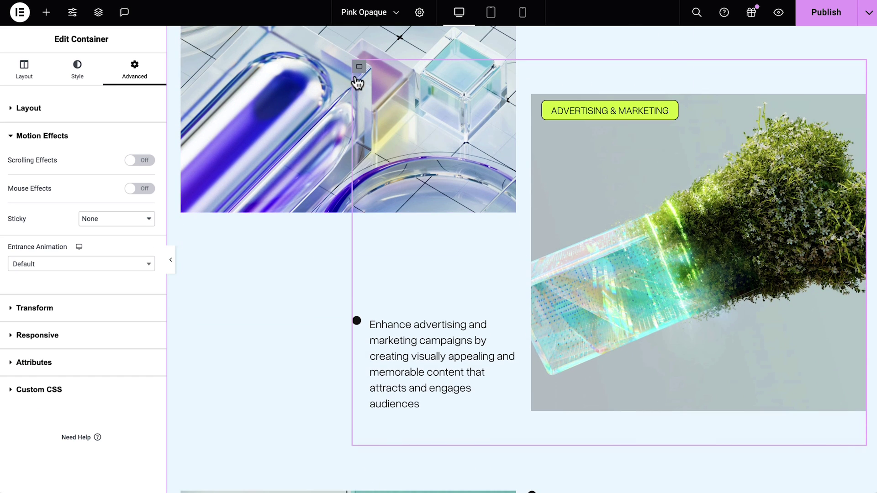
left_click(111, 270)
scroll(94, 365, "down", 1)
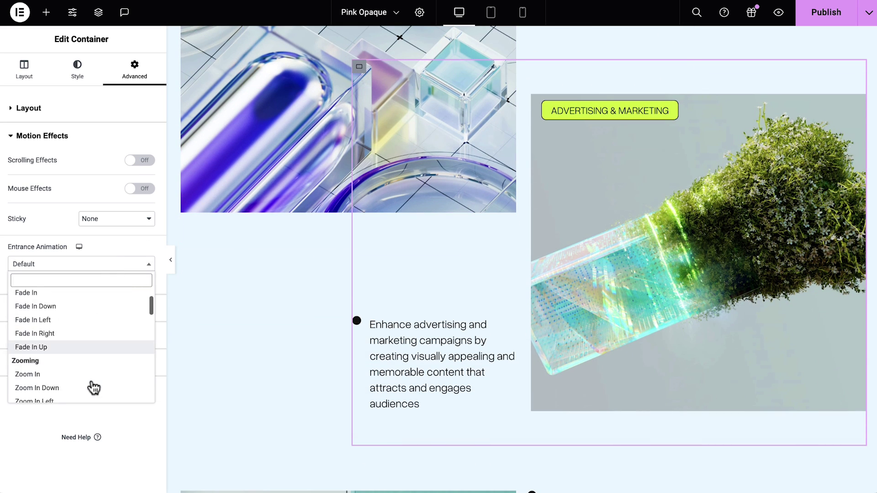
scroll(92, 386, "down", 3)
scroll(92, 387, "down", 1)
scroll(94, 386, "down", 1)
left_click(91, 372)
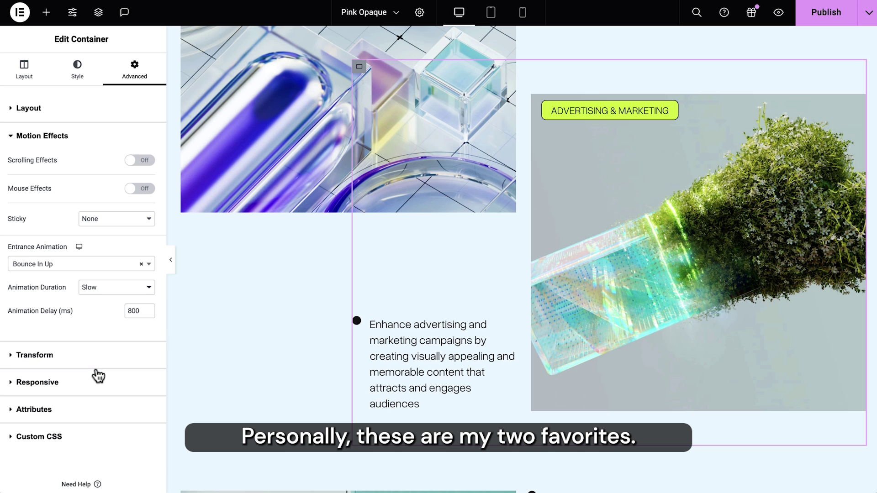
Give the Engineering & Construction row a Fade In Up entrance animation.
scroll(206, 407, "down", 4)
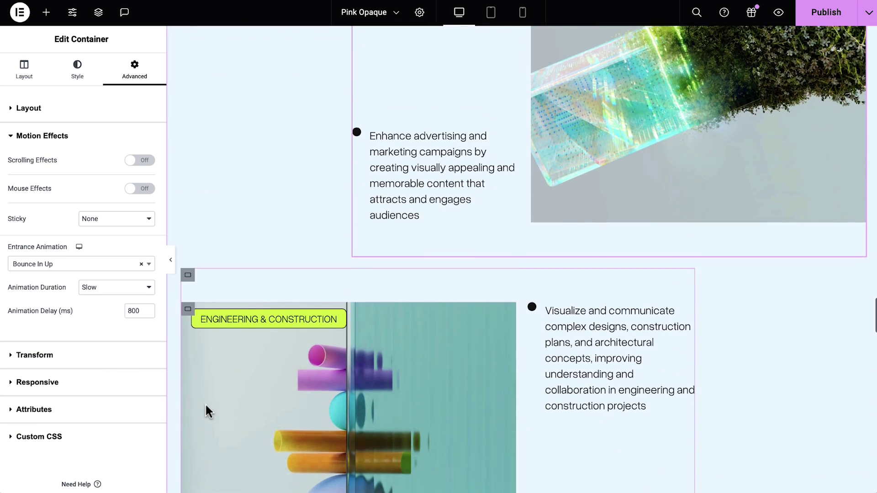
scroll(205, 404, "down", 2)
scroll(204, 404, "down", 2)
left_click(141, 264)
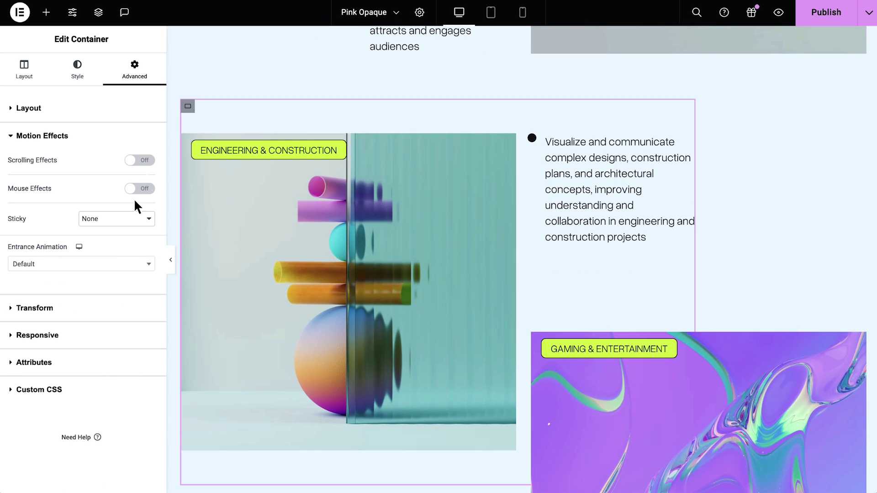
left_click(103, 267)
left_click(90, 383)
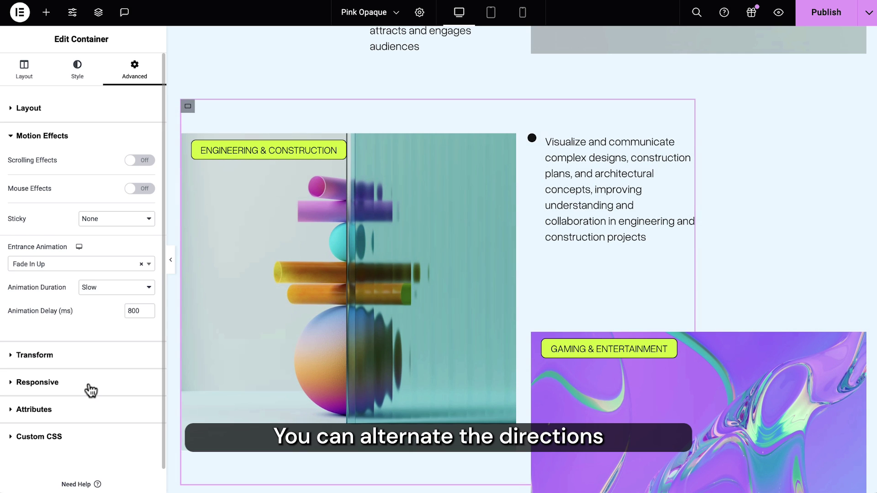
Give the Gaming & Entertainment row a Slide In Up entrance animation.
left_click(361, 313)
scroll(361, 311, "down", 3)
scroll(361, 306, "down", 2)
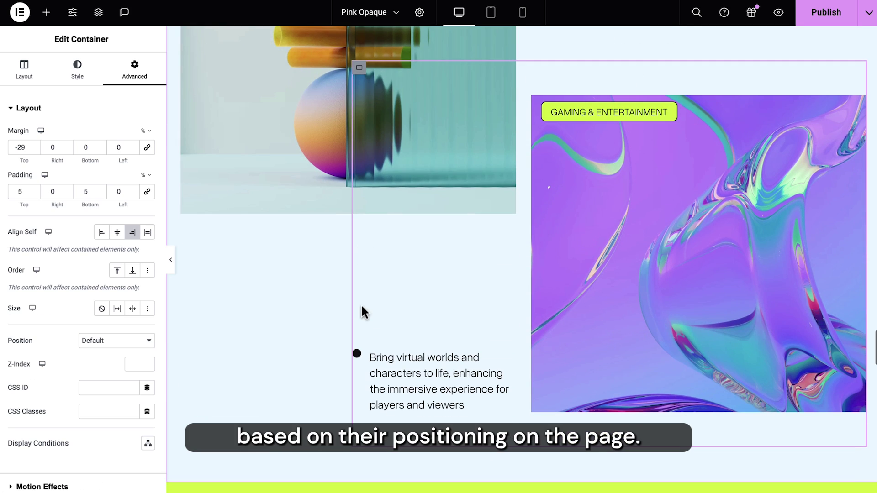
left_click(85, 110)
left_click(90, 146)
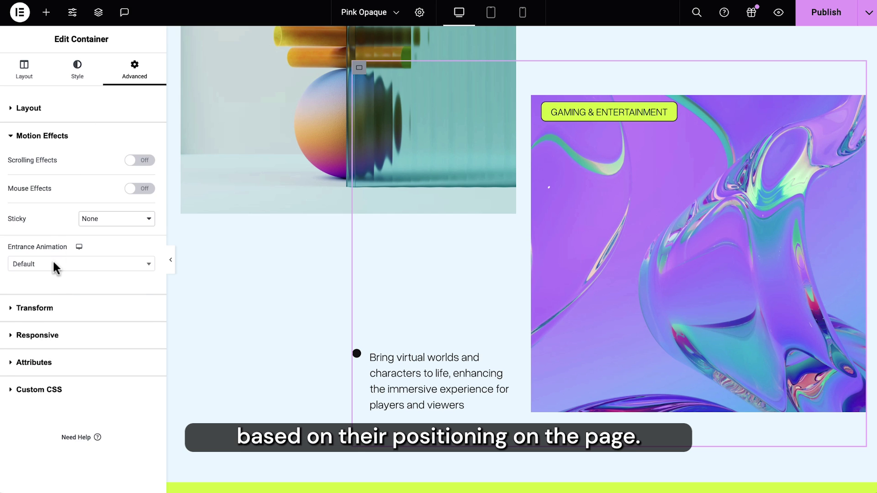
left_click(75, 269)
scroll(83, 365, "down", 5)
scroll(86, 369, "down", 2)
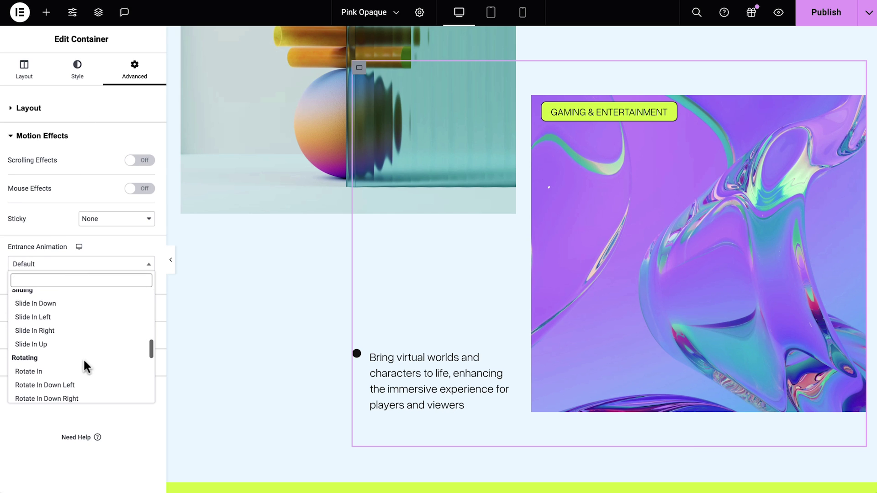
left_click(85, 345)
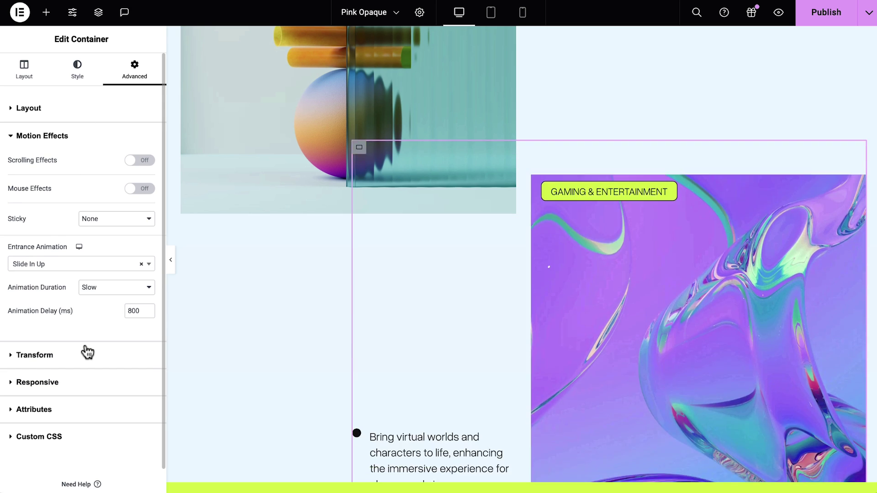